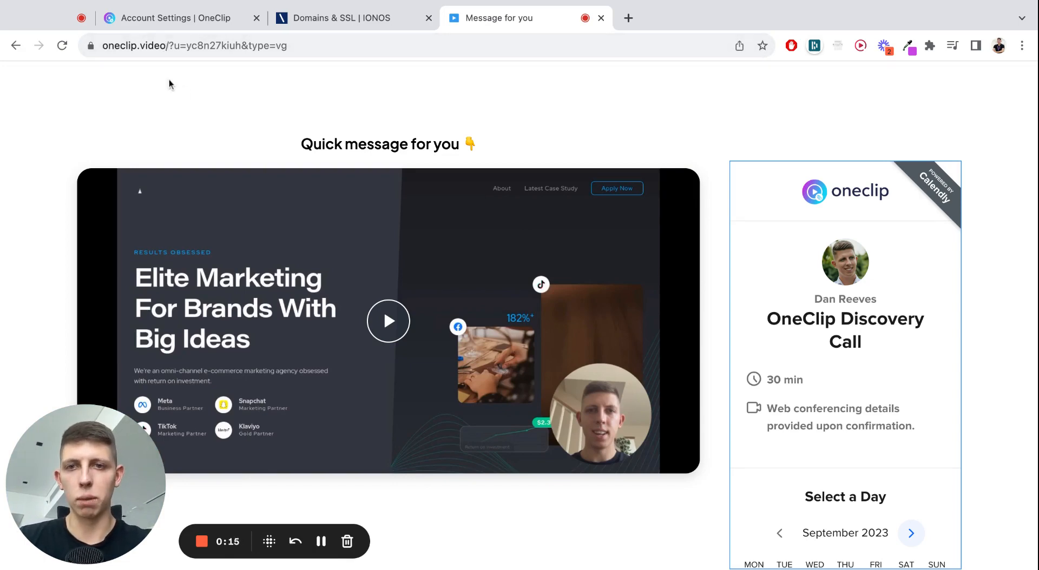
# Switch to the OneClip account settings and open the custom domain setup offered under Billing.
pyautogui.tripleClick(767, 315)
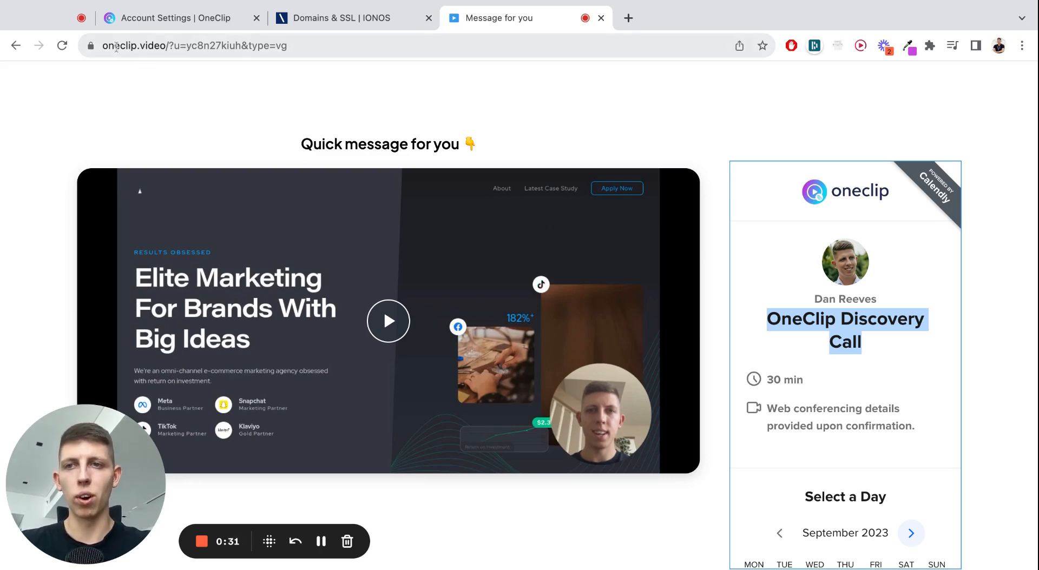
pyautogui.click(185, 19)
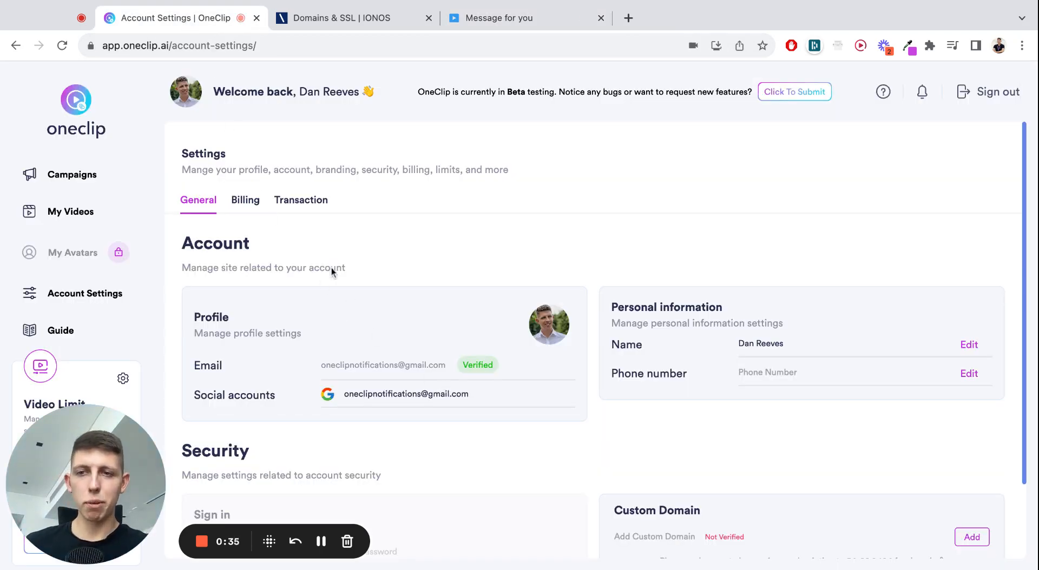
pyautogui.click(241, 208)
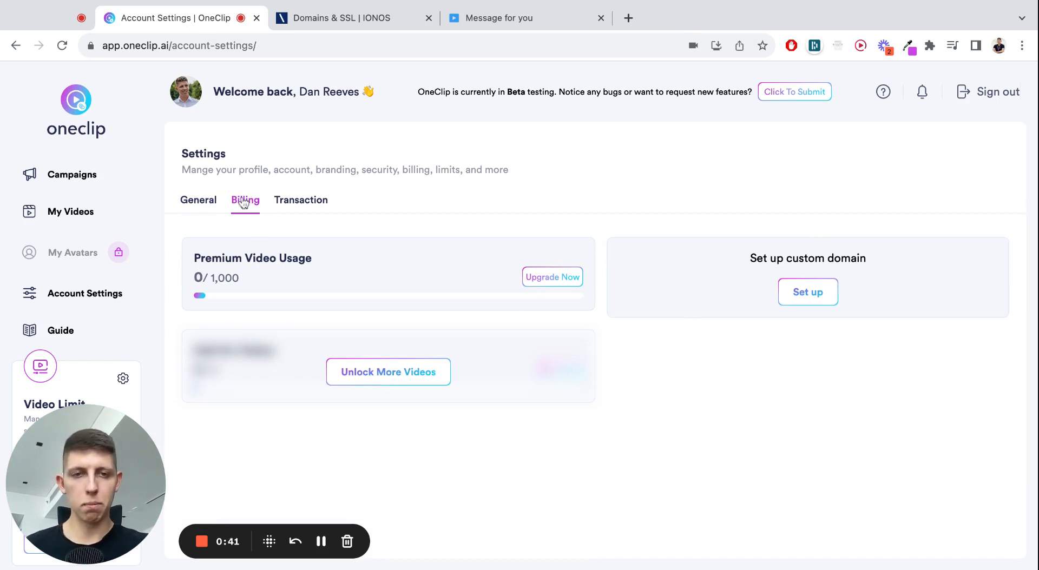
pyautogui.click(803, 292)
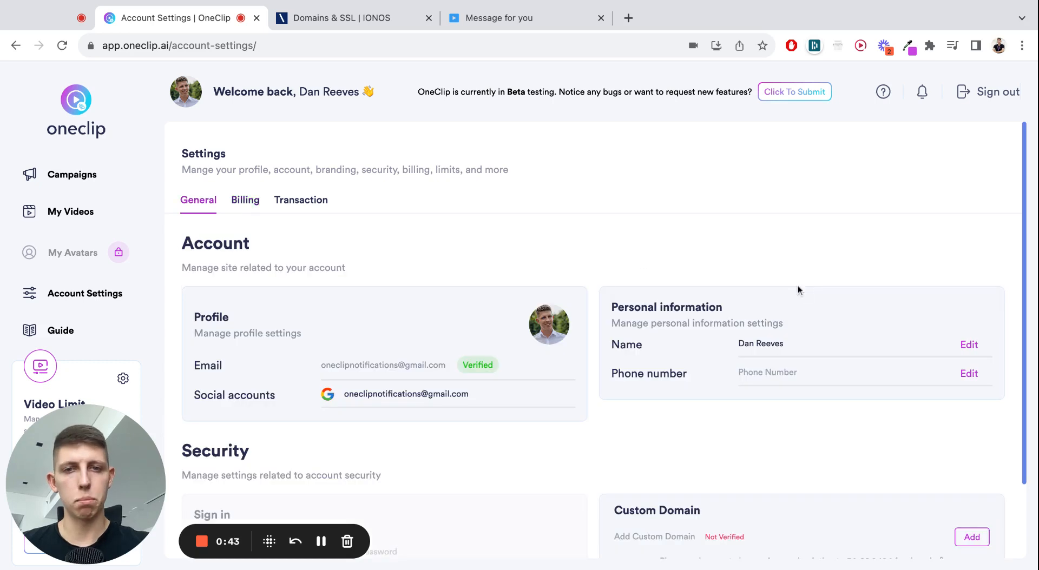
pyautogui.scroll(-2, 487, 319)
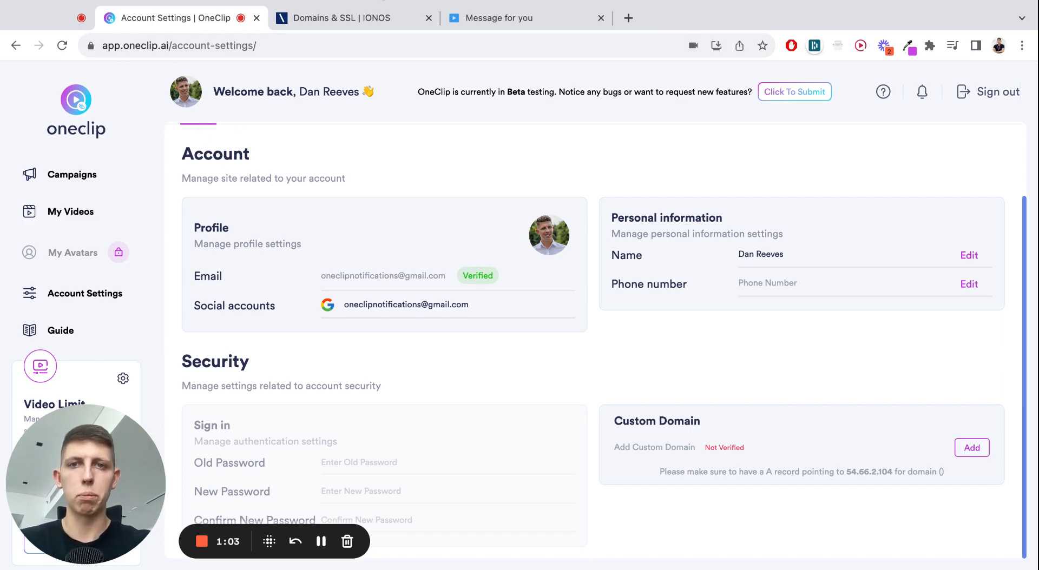
# Start adding a sub-domain for the OneClip account's custom domain after viewing the example video page's address.
pyautogui.click(495, 15)
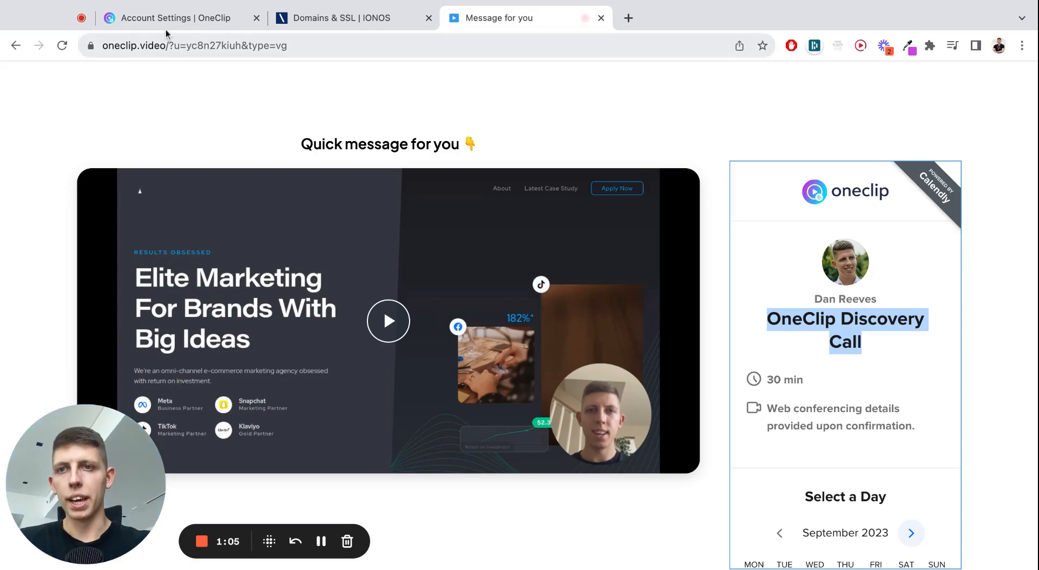
pyautogui.click(195, 16)
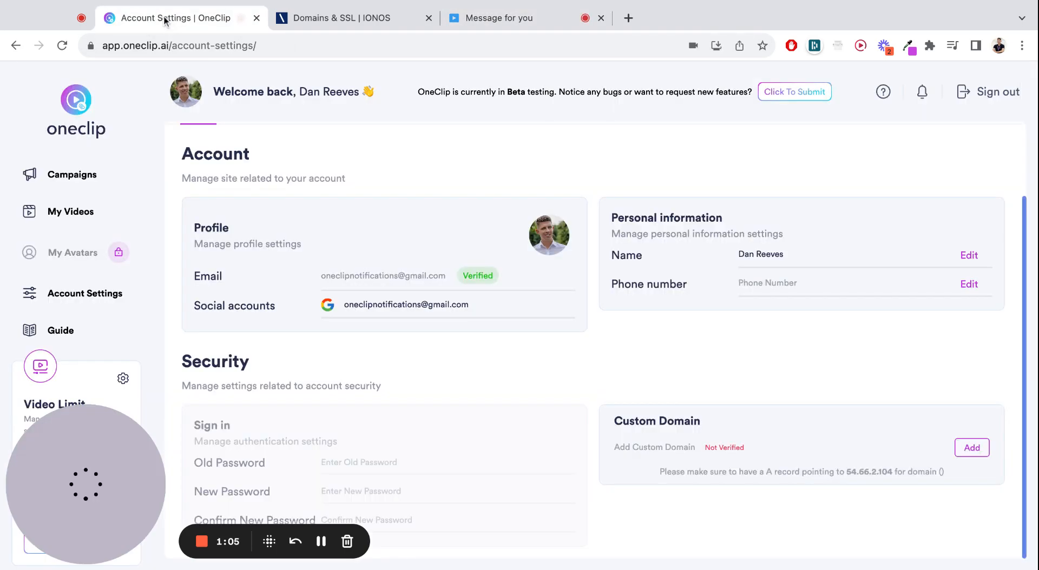
pyautogui.click(971, 447)
pyautogui.click(501, 295)
pyautogui.write('danreeves.')
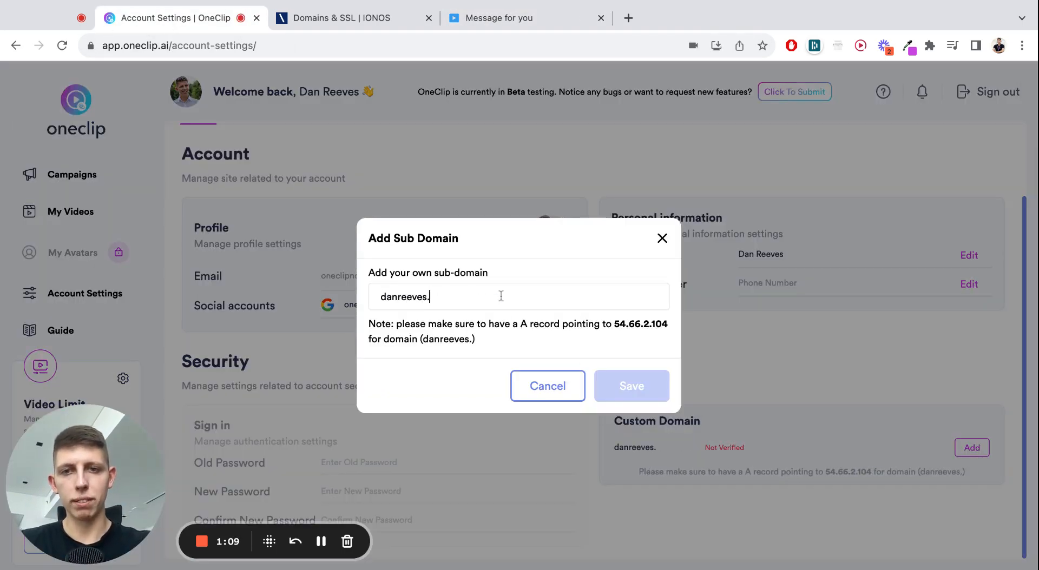
pyautogui.write('me')
pyautogui.press('super+a')
pyautogui.press('BackSpace')
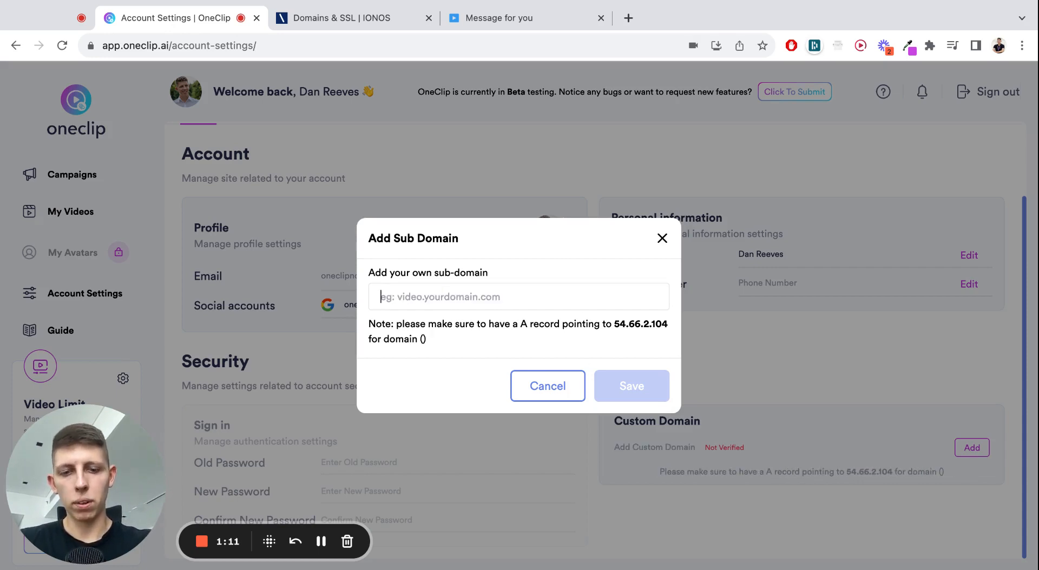
# Enter the personal domain prefixed with "video." as the sub-domain and copy the A record address 54.66.2.104.
pyautogui.write('video.')
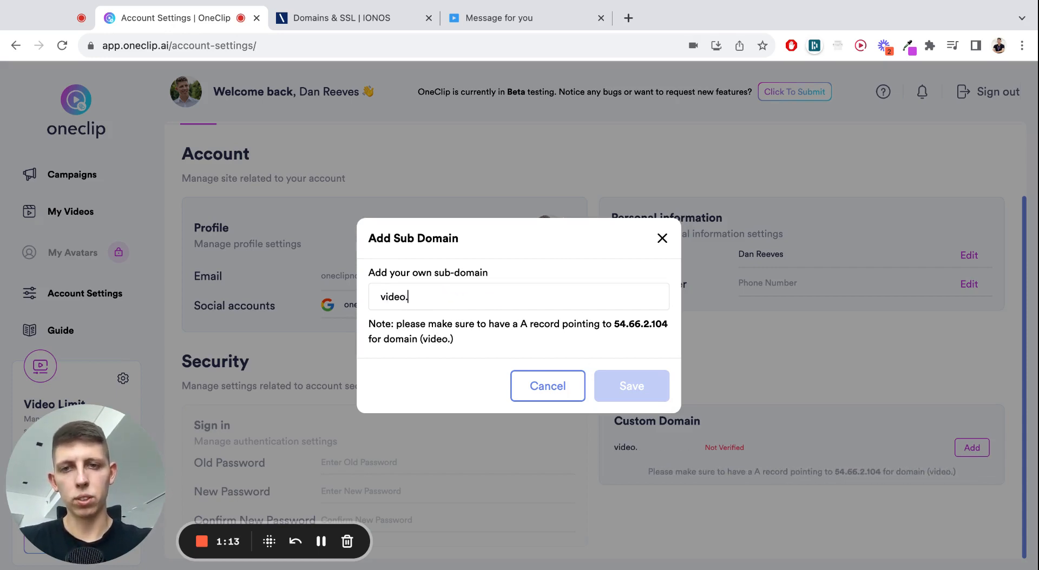
pyautogui.write('danreeves.me')
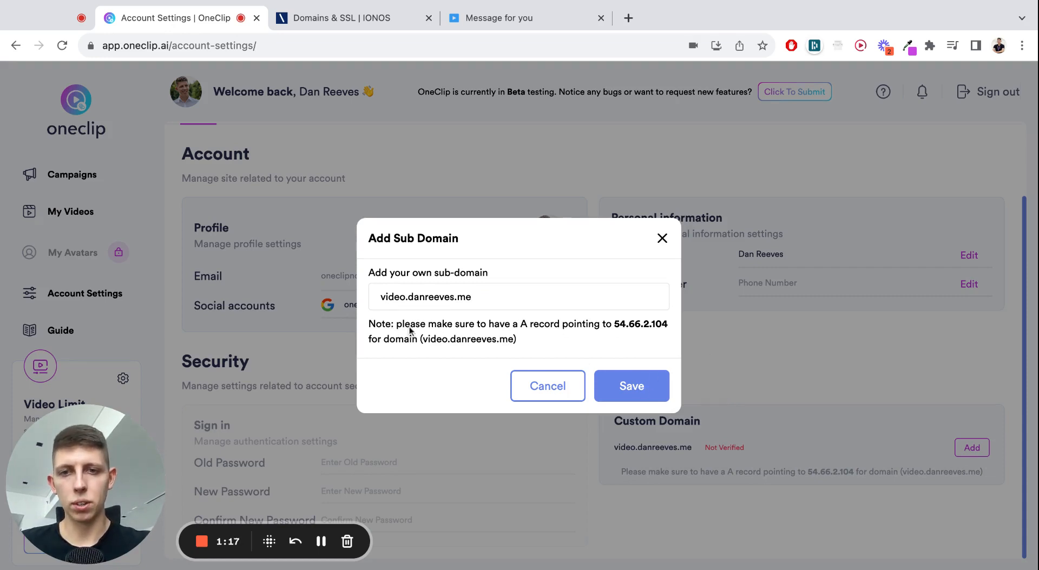
pyautogui.doubleClick(615, 324)
pyautogui.press('super+c')
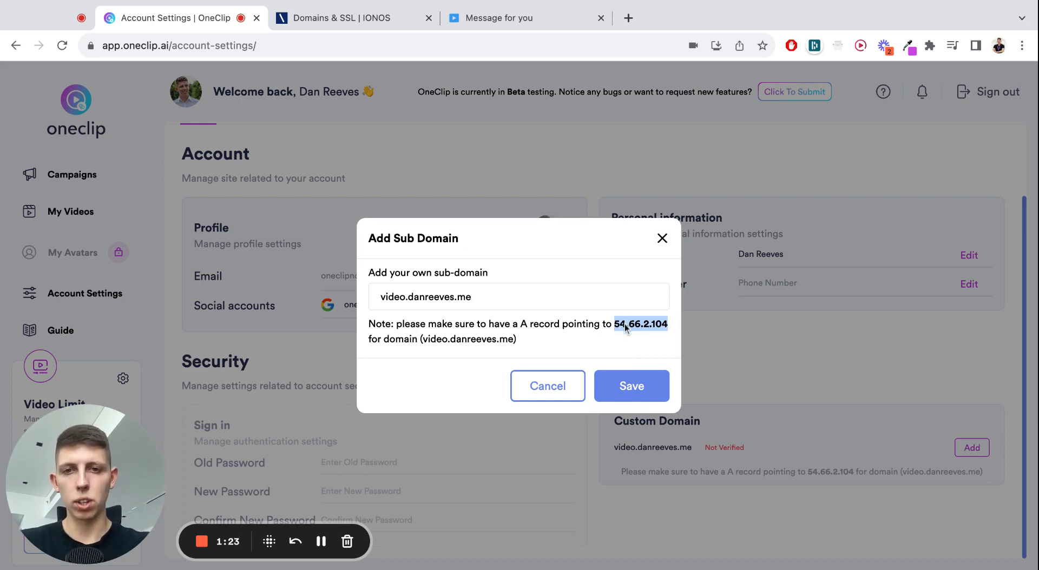
# Switch to IONOS and open the DNS records of the personal domain.
pyautogui.click(395, 20)
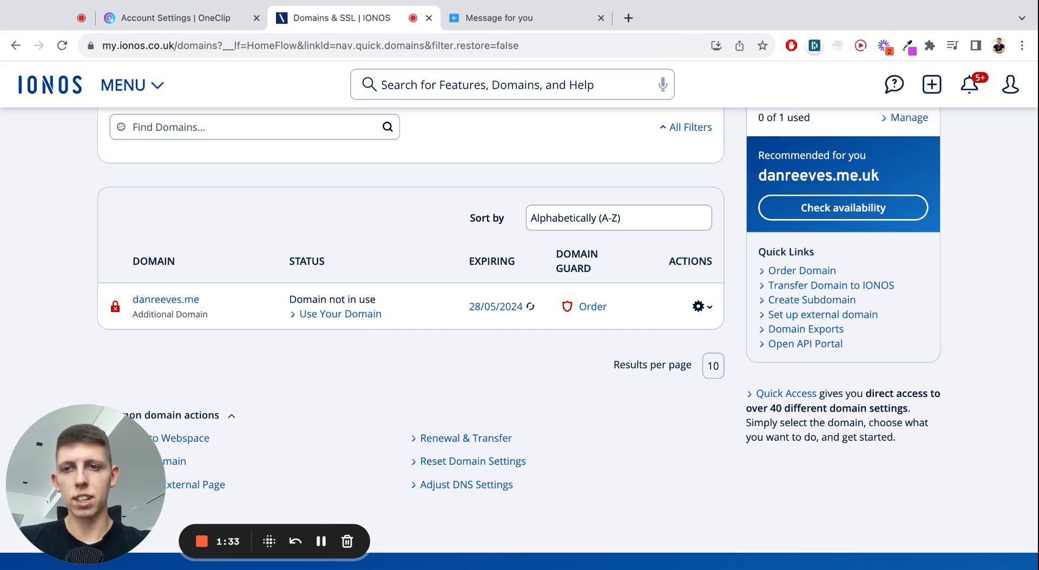
pyautogui.click(183, 301)
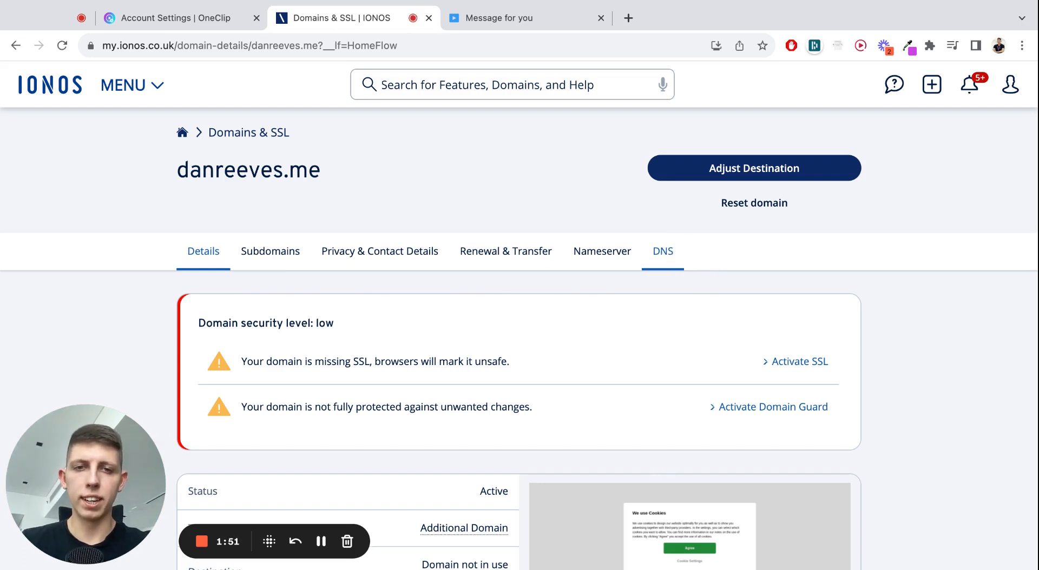
pyautogui.click(663, 251)
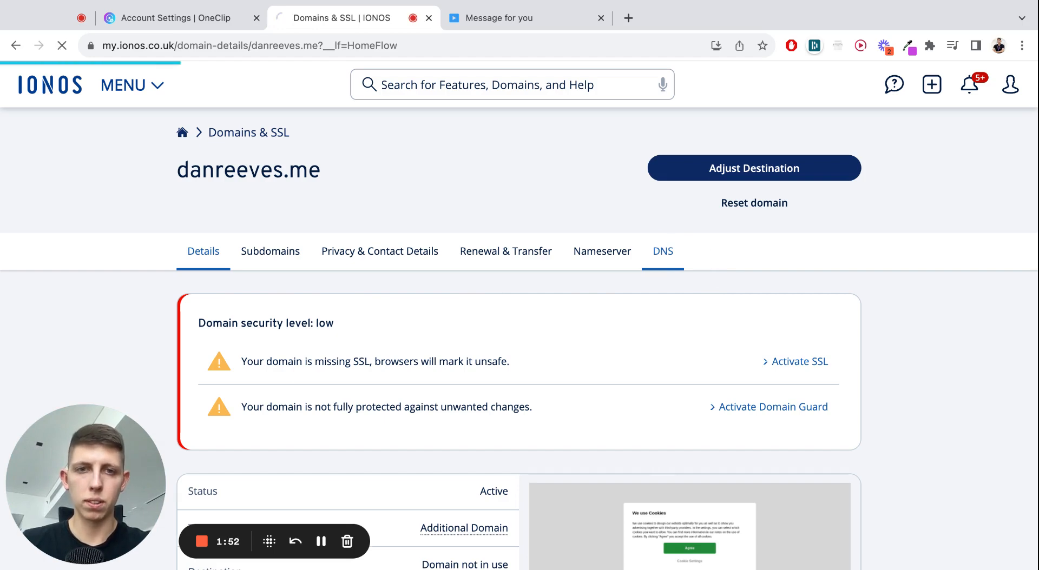
pyautogui.scroll(-5, 458, 325)
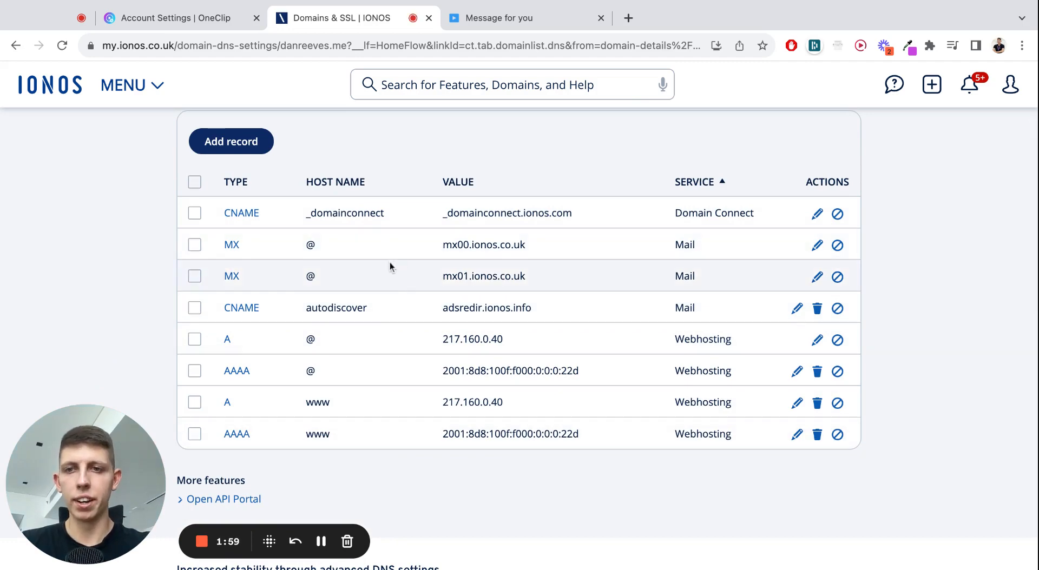
pyautogui.scroll(3, 390, 262)
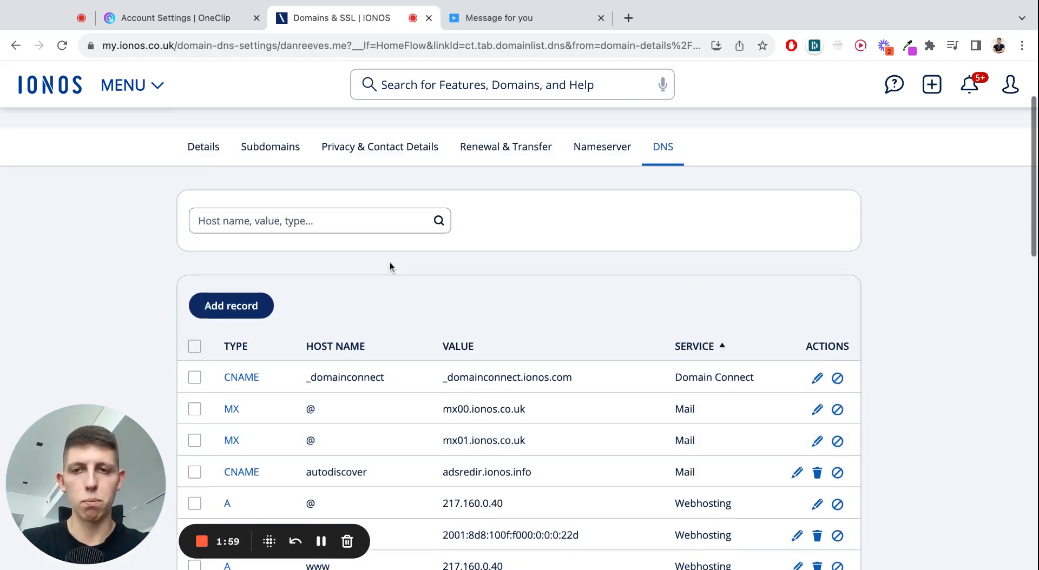
# Start a new A record for the domain with host name "video" pointing to 54.66.2.104.
pyautogui.click(240, 312)
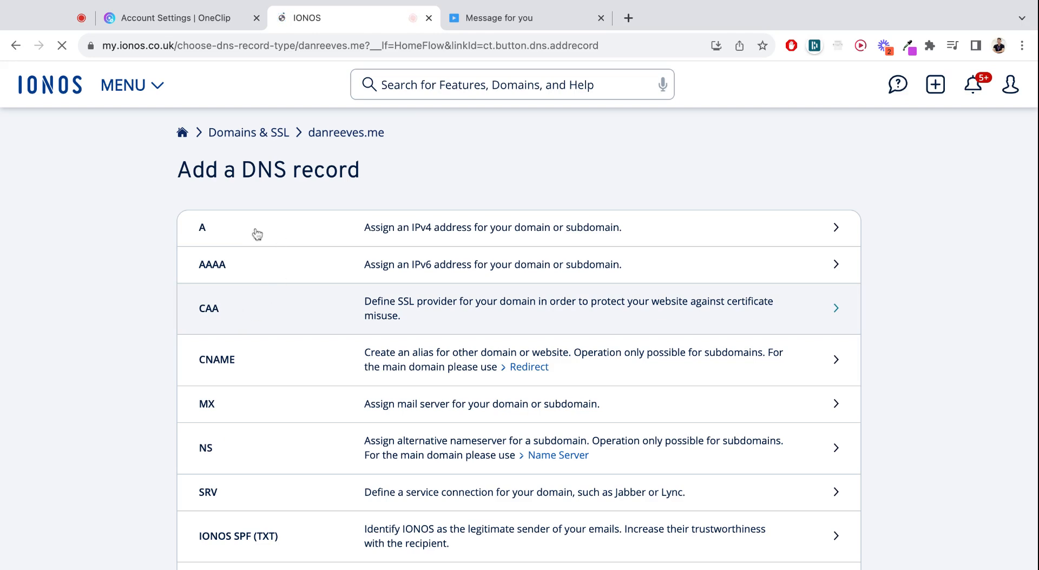
pyautogui.click(226, 225)
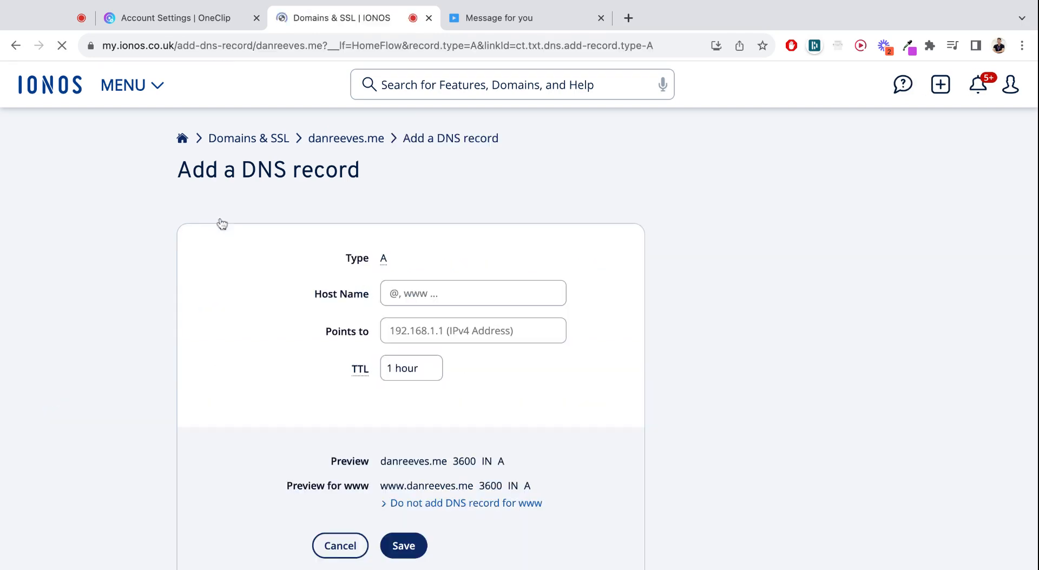
pyautogui.click(435, 298)
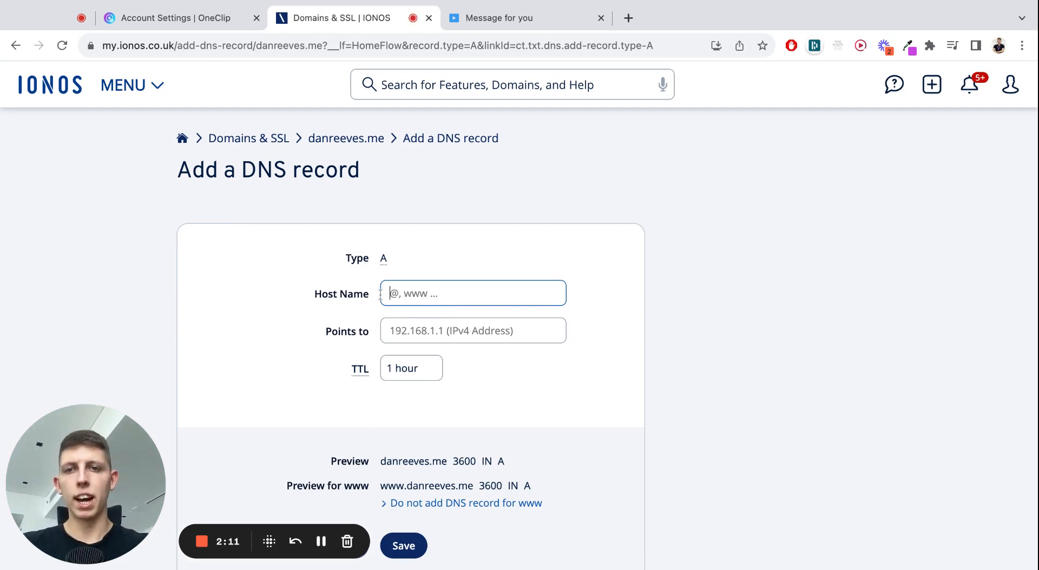
pyautogui.tripleClick(316, 294)
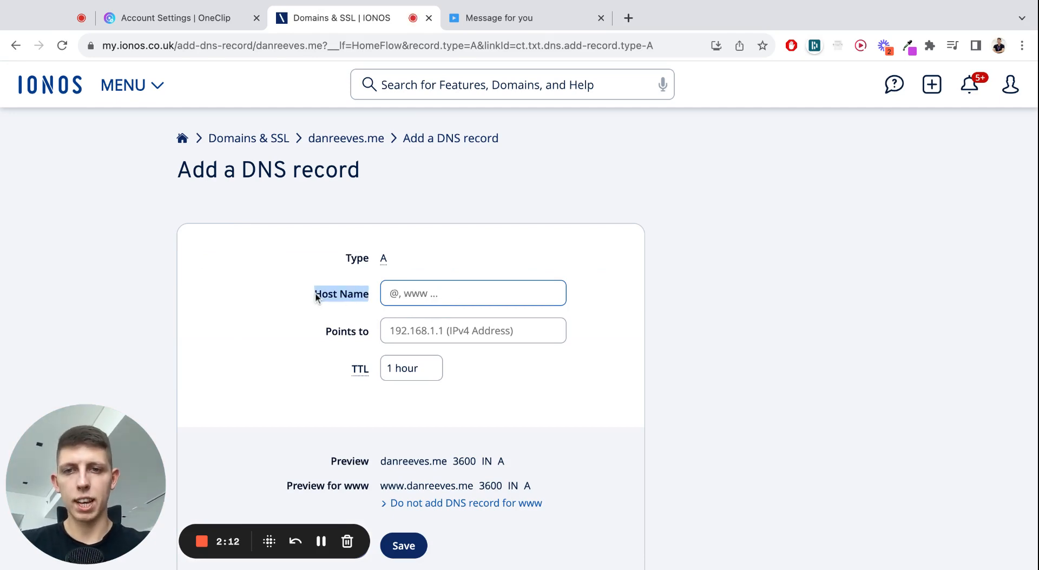
pyautogui.click(239, 25)
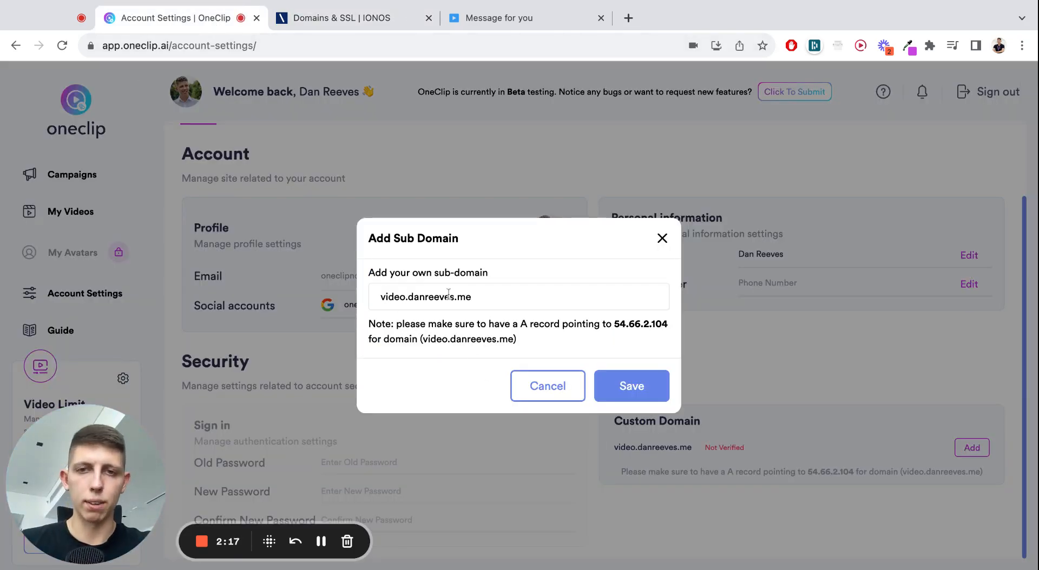
pyautogui.click(355, 19)
pyautogui.click(427, 294)
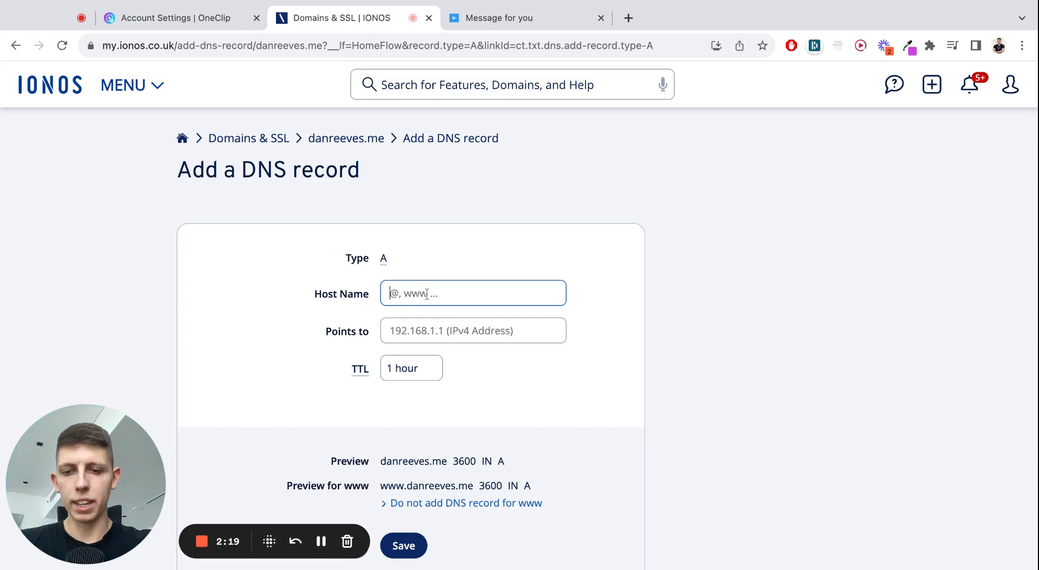
pyautogui.write('video')
pyautogui.click(434, 334)
pyautogui.press('super+v')
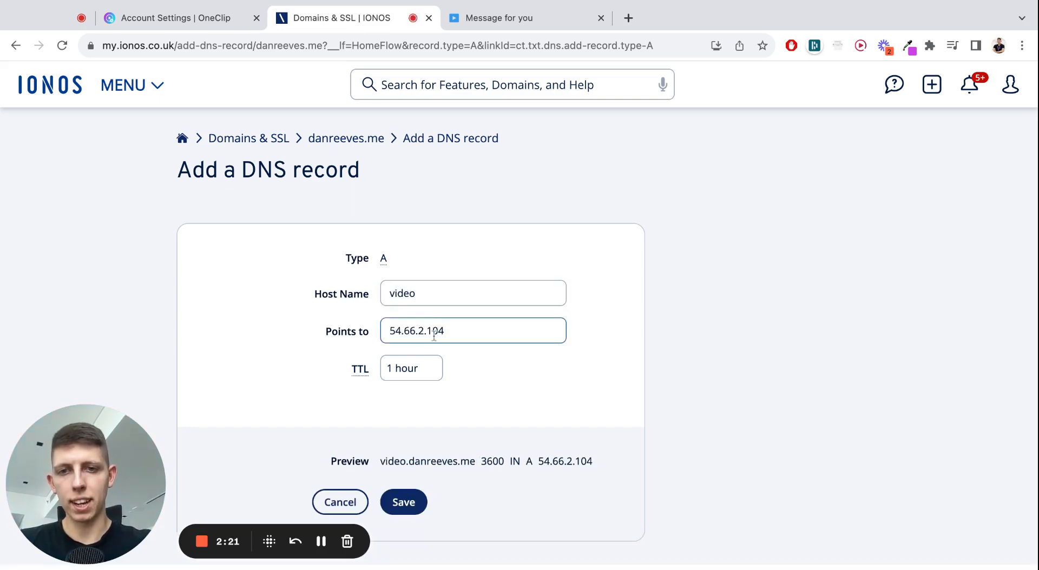
# Compare the record preview with the OneClip sub-domain, re-enter the host name "video" and save the A record.
pyautogui.click(162, 18)
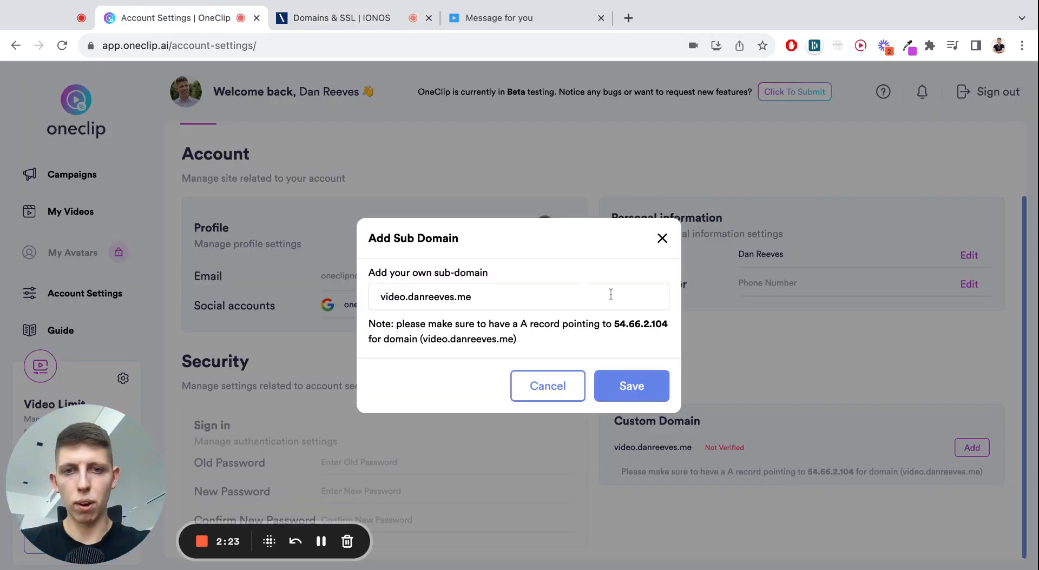
pyautogui.click(304, 18)
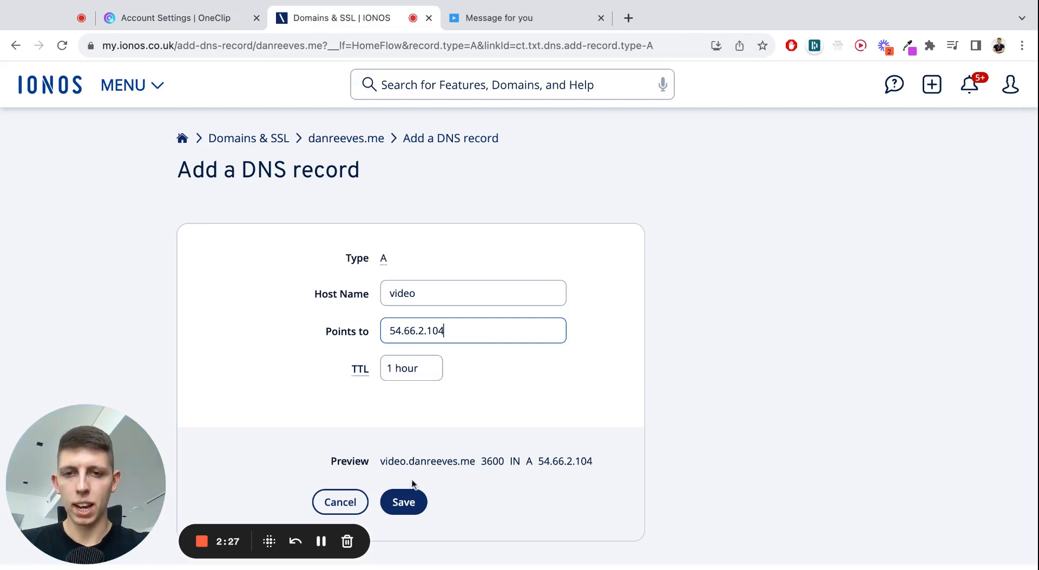
pyautogui.moveTo(380, 464); pyautogui.dragTo(476, 463)
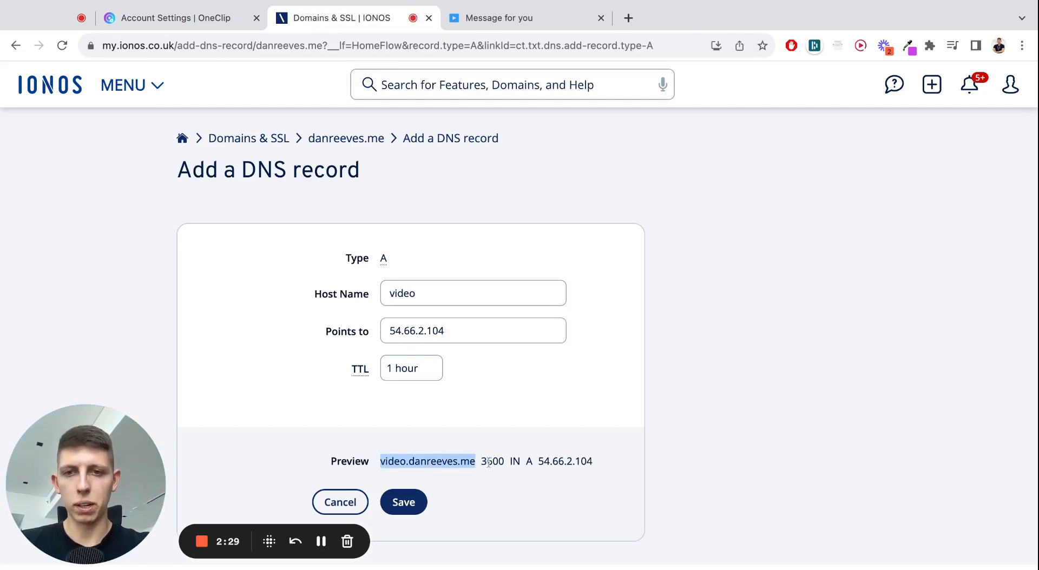
pyautogui.moveTo(413, 293); pyautogui.dragTo(387, 293)
pyautogui.write('vid')
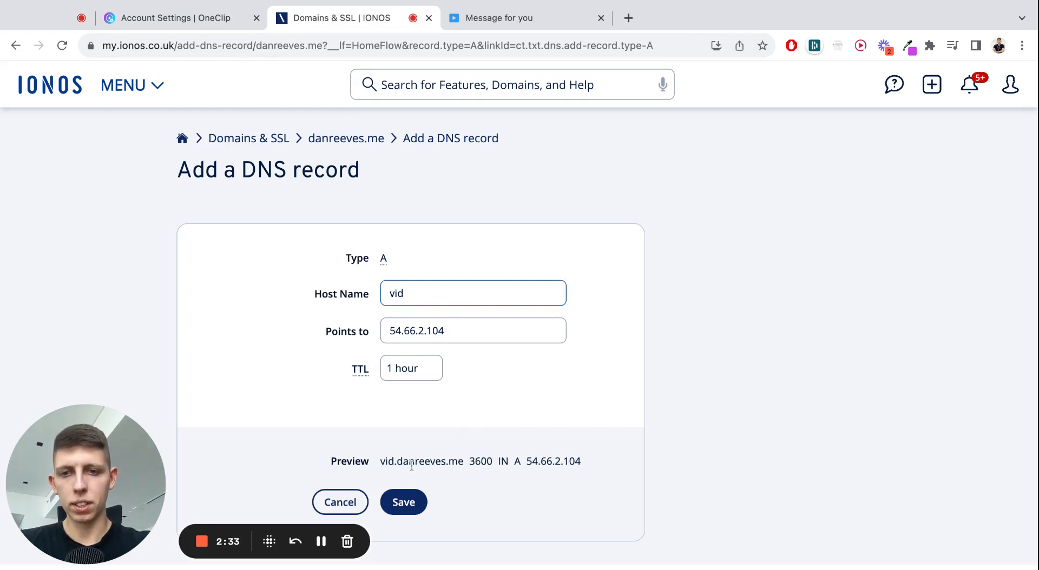
pyautogui.write('eo')
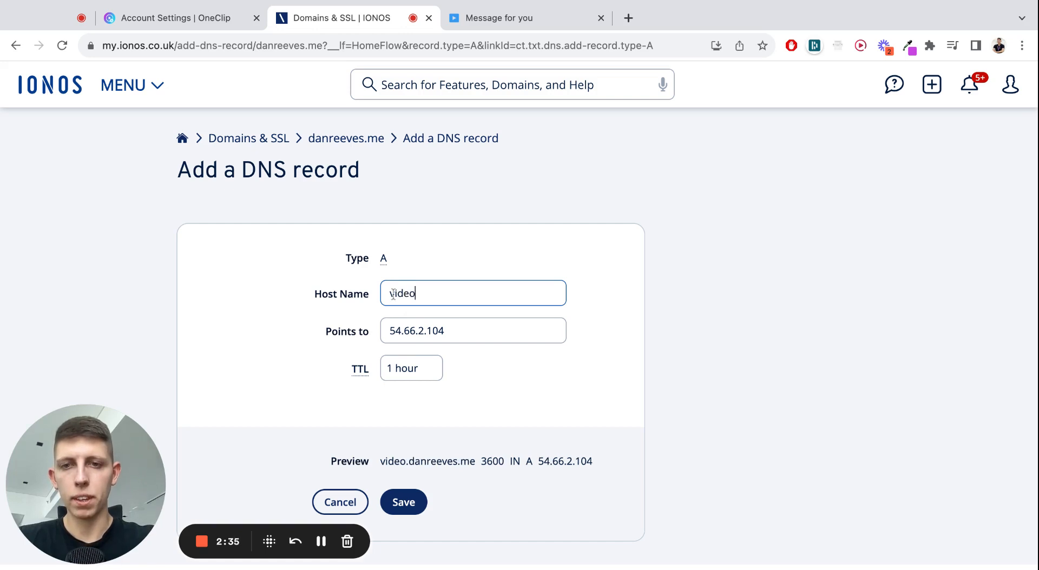
pyautogui.click(415, 508)
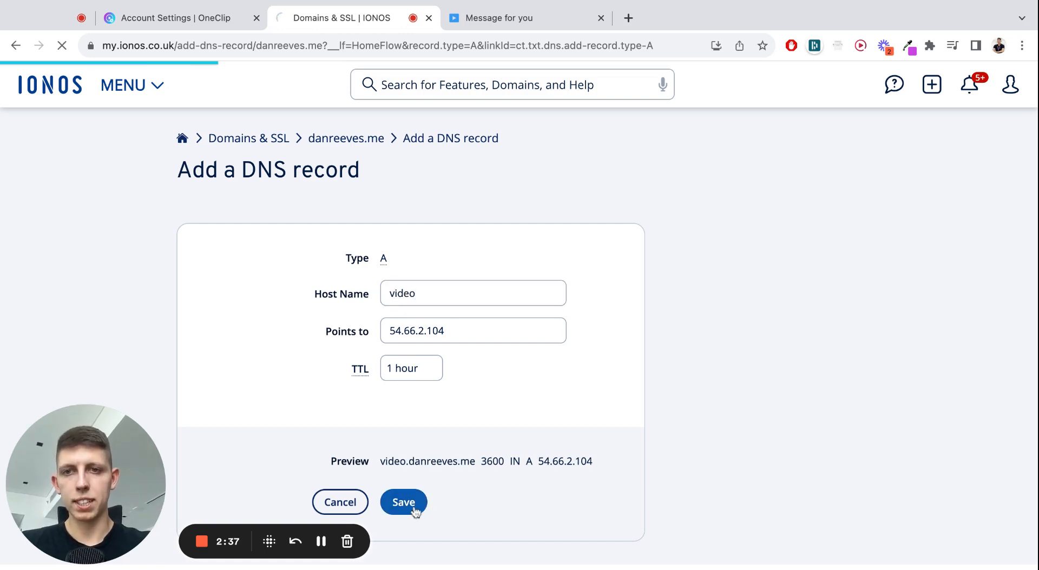
# Save the custom sub-domain in OneClip, then check the IONOS record and the reloaded account settings for the domain's verification status.
pyautogui.click(199, 18)
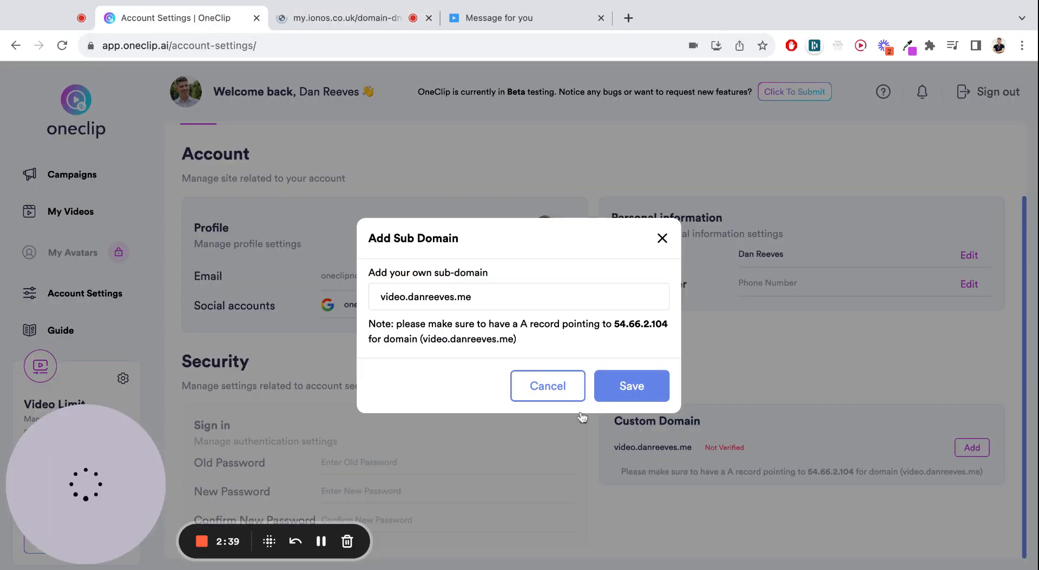
pyautogui.click(615, 392)
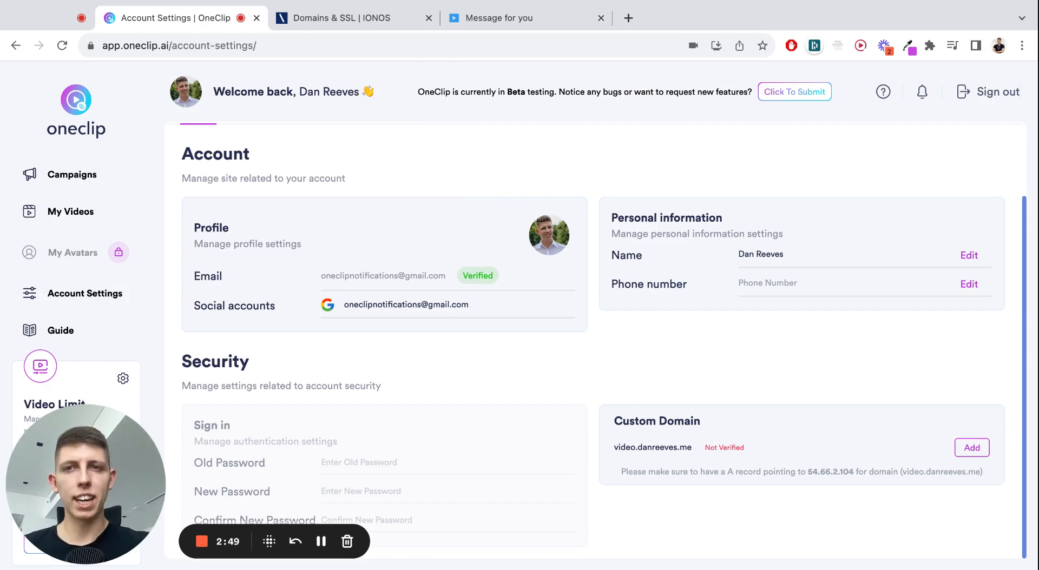
pyautogui.click(344, 19)
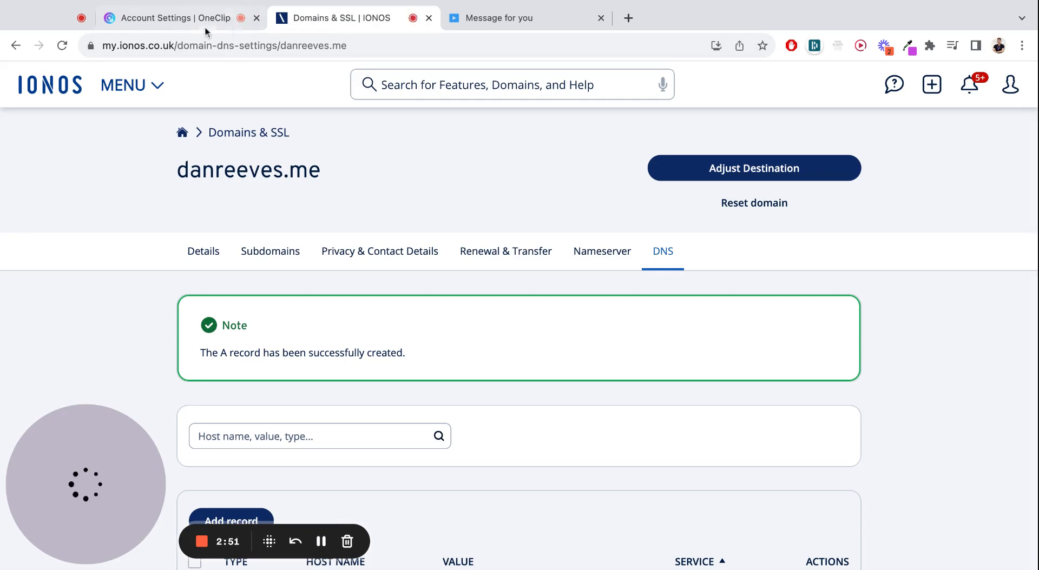
pyautogui.click(205, 27)
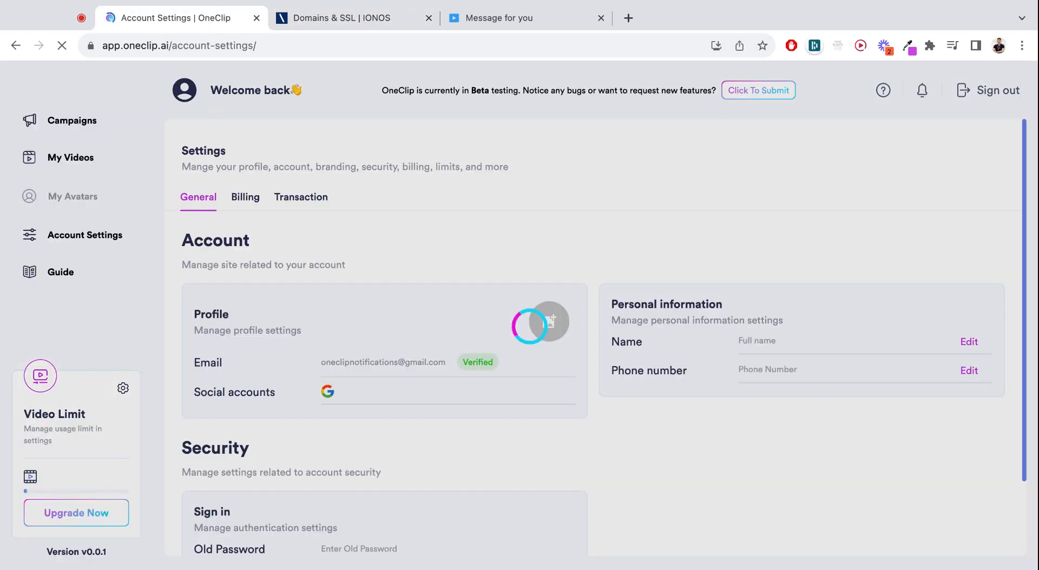
pyautogui.scroll(-2, 781, 442)
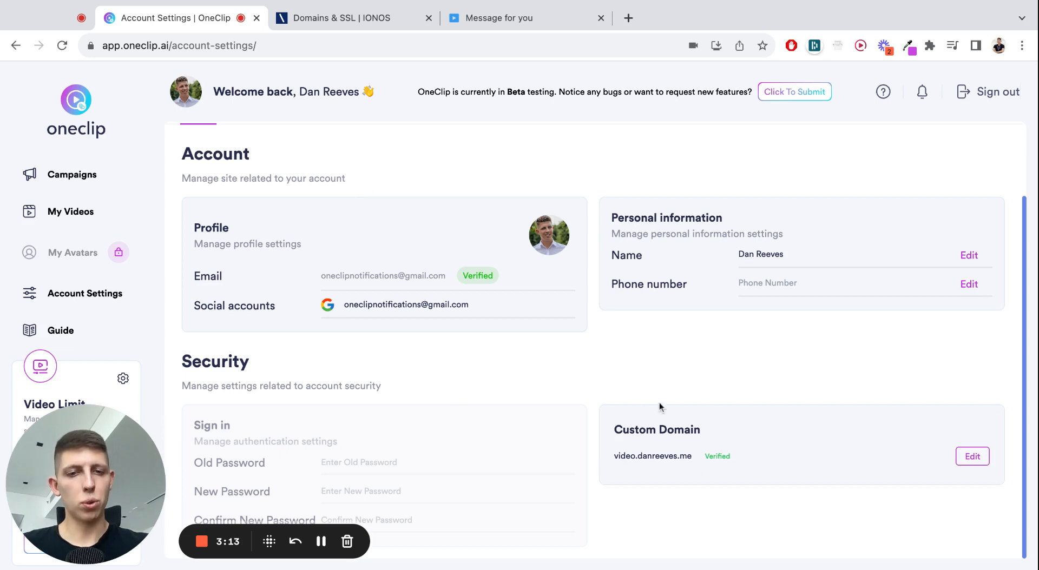
pyautogui.doubleClick(615, 457)
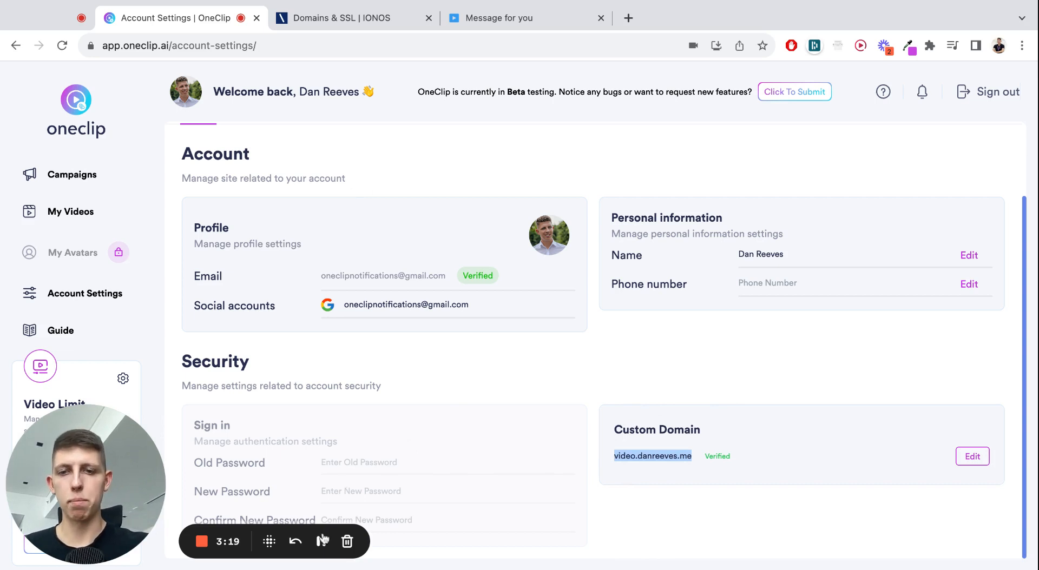
pyautogui.click(321, 541)
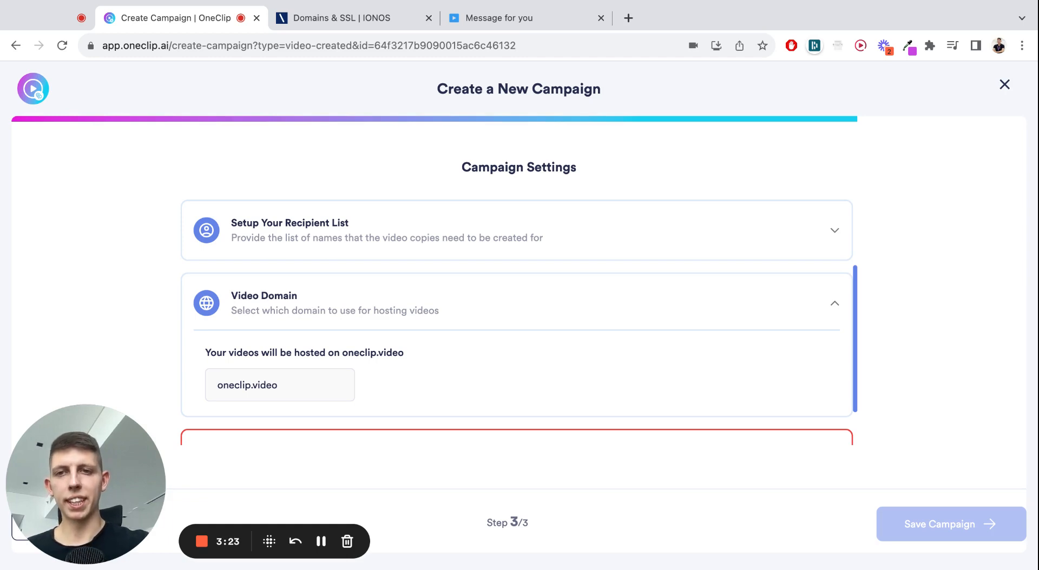
# Review the recipient name and website entered in the new campaign's recipient list, and collapse that section.
pyautogui.scroll(2, 557, 323)
pyautogui.click(276, 320)
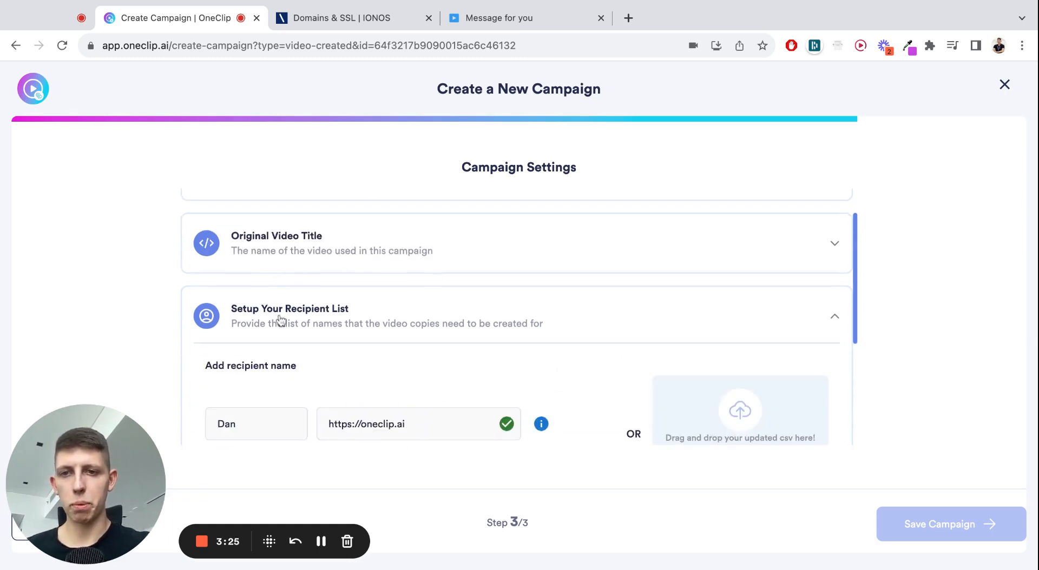
pyautogui.scroll(-3, 324, 328)
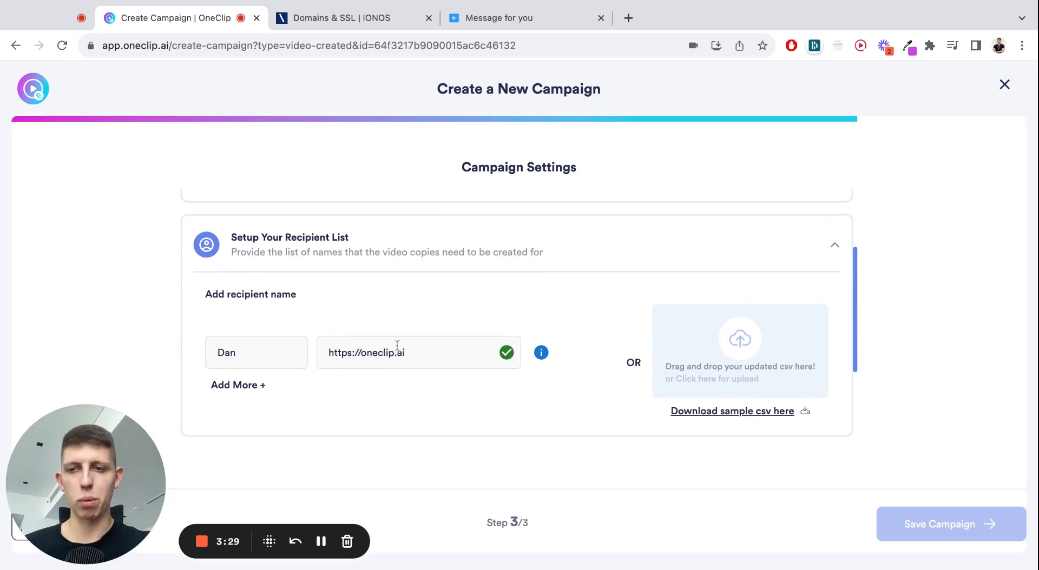
pyautogui.click(387, 252)
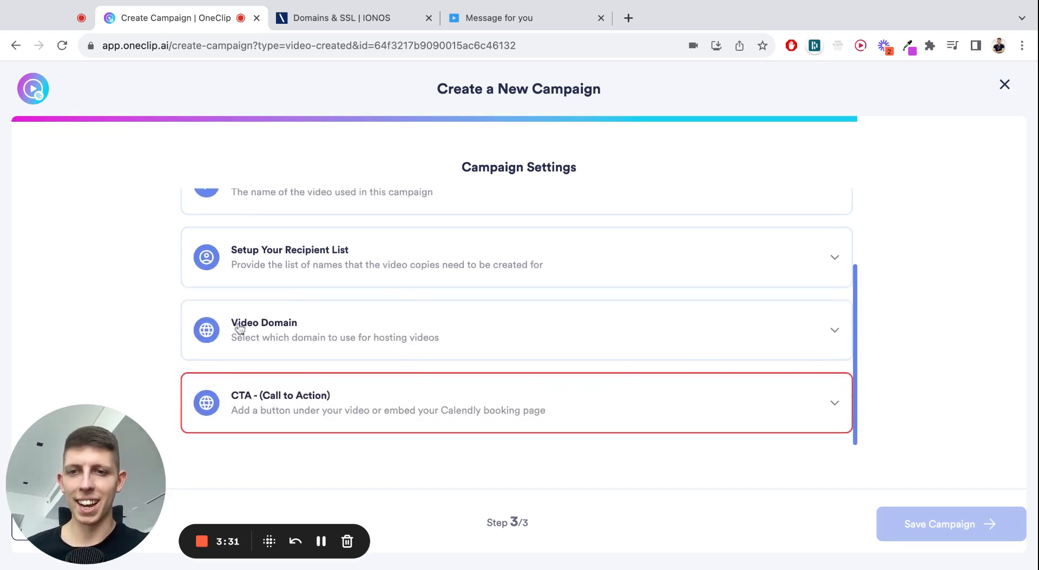
# Set the campaign's video domain to the custom "video" sub-domain instead of oneclip.video.
pyautogui.click(308, 336)
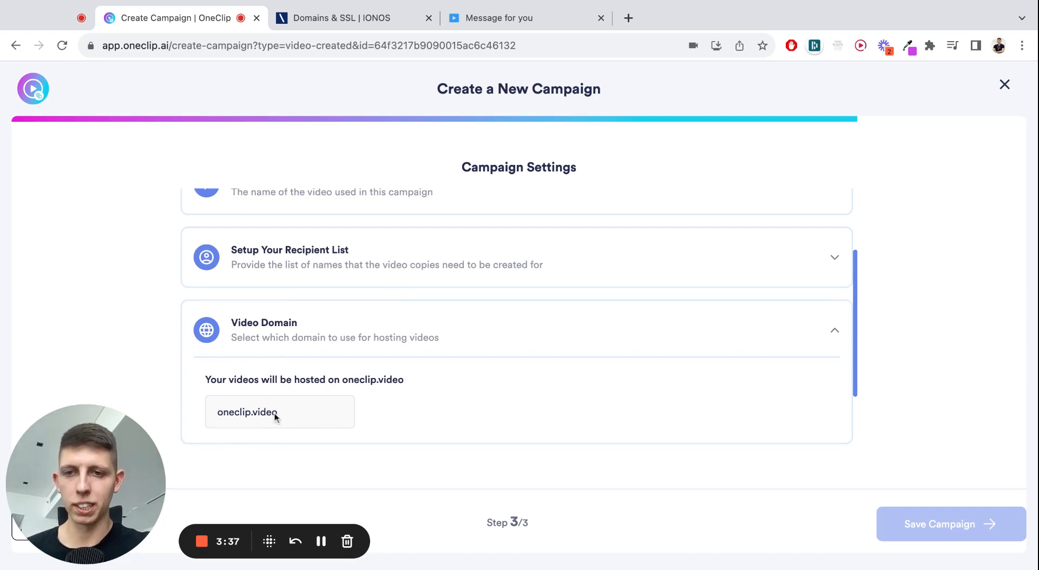
pyautogui.scroll(-2, 424, 430)
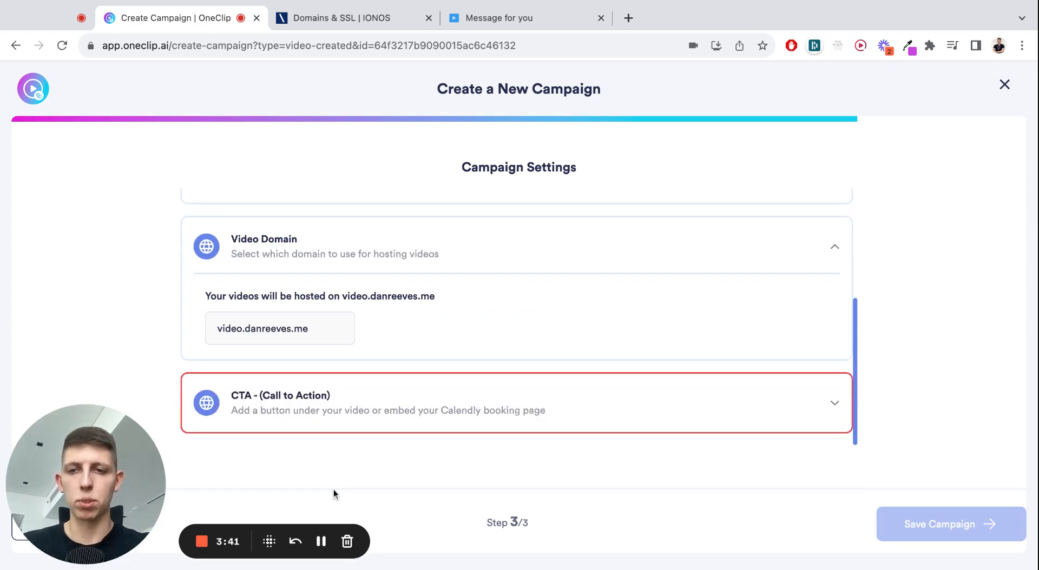
pyautogui.click(321, 541)
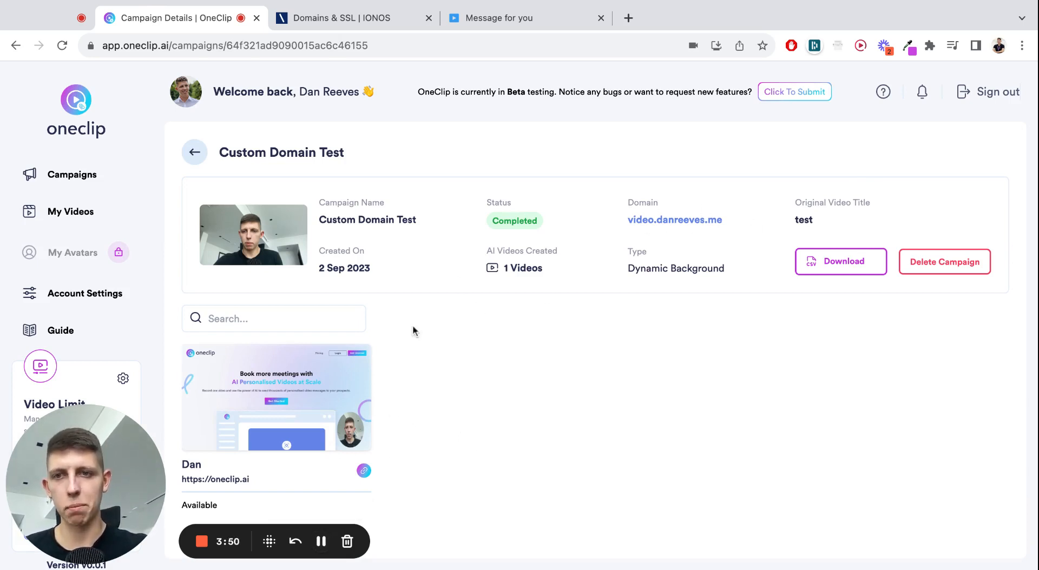
# Open the generated video of the "Custom Domain Test" campaign to check its page on the custom sub-domain.
pyautogui.click(294, 409)
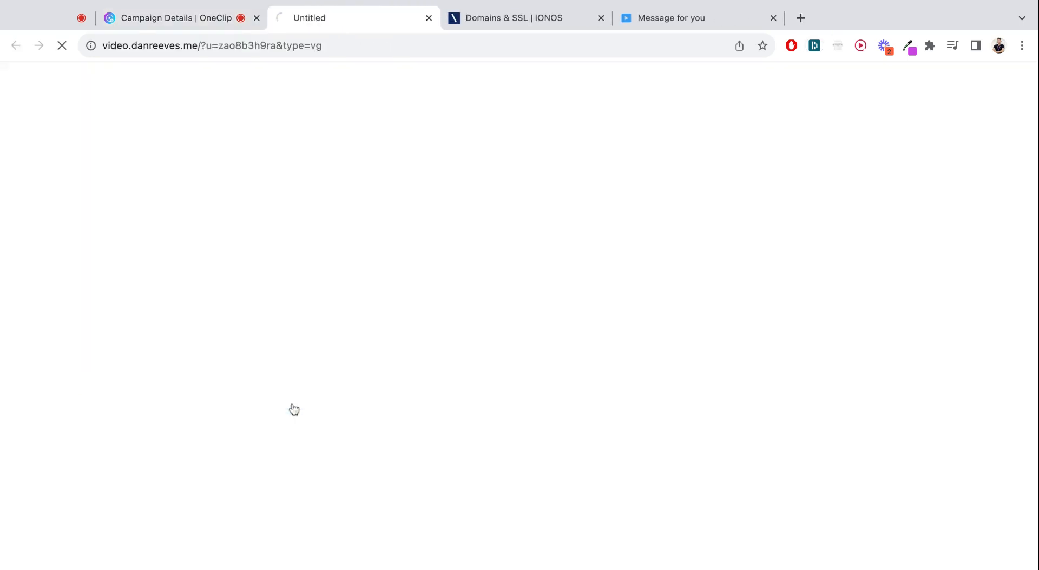